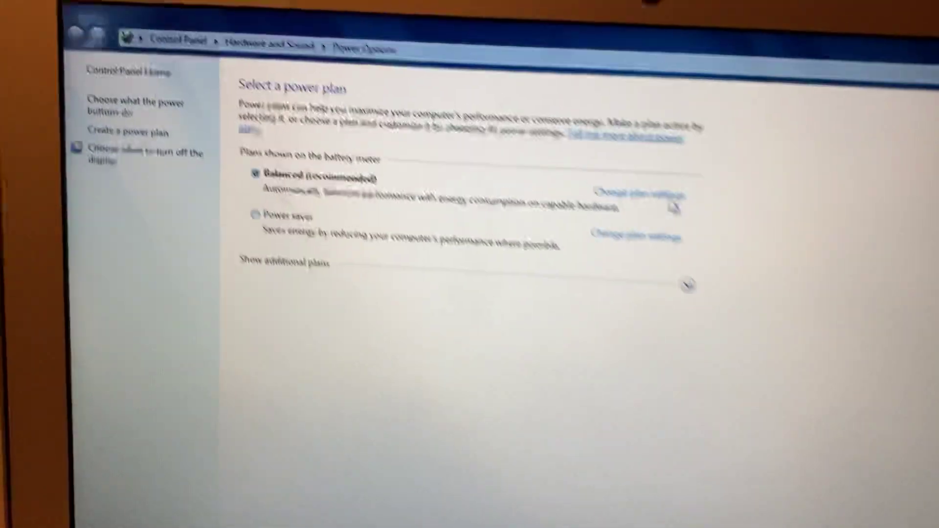
- Open the Balanced plan's settings and expand Battery and Critical battery action (Hibernate on battery)
click(586, 98)
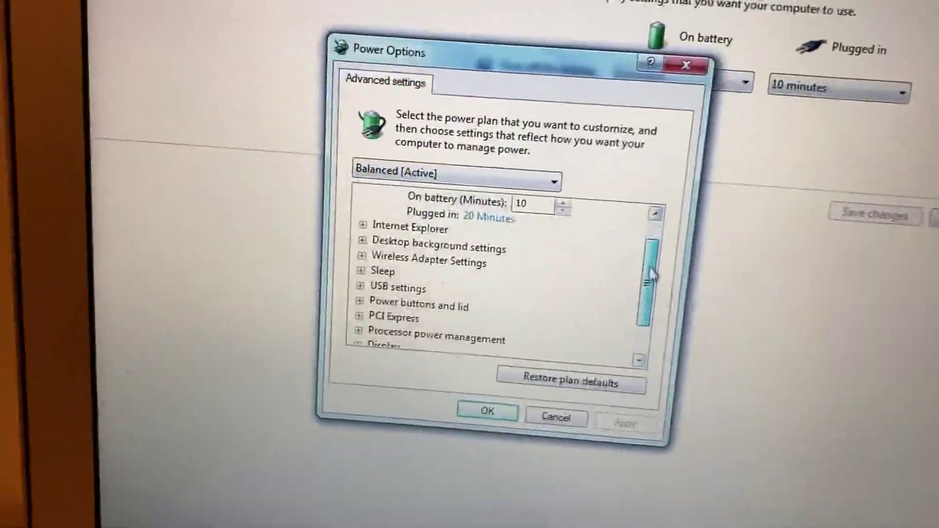
drag(611, 241, 608, 301)
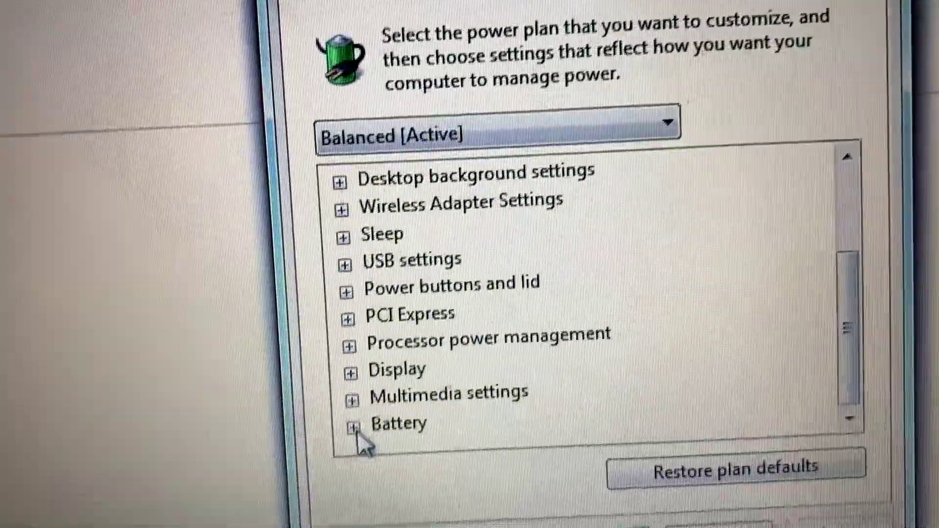
click(354, 428)
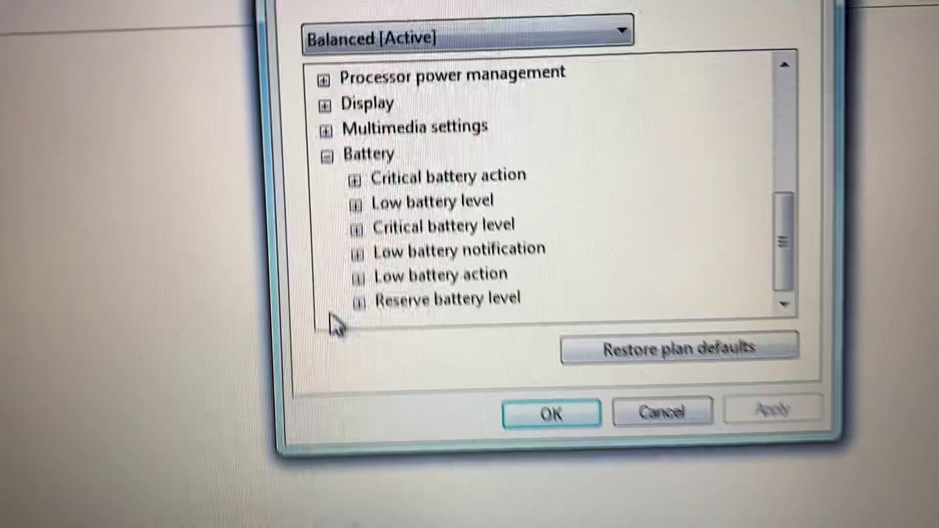
click(433, 269)
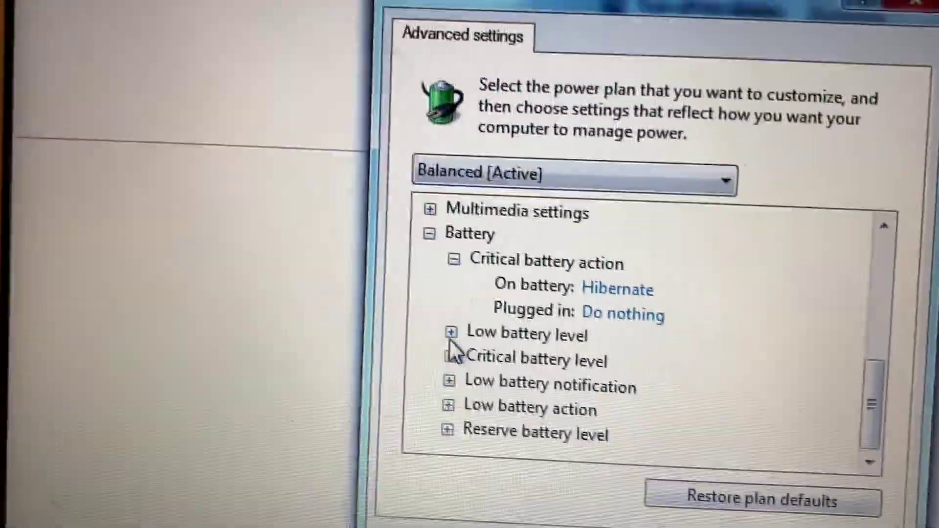
- Expand Low battery level to show its on-battery percentage of 10%
click(463, 191)
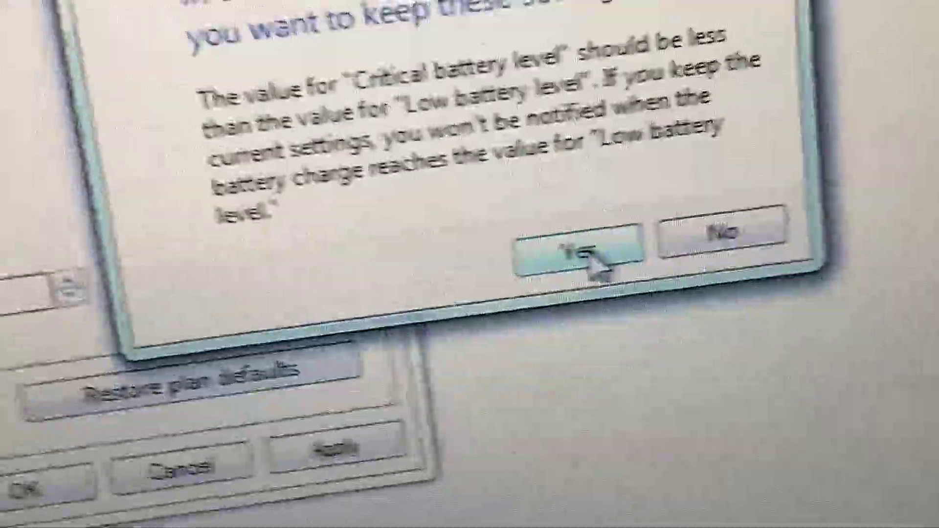
- Accept the warning and clear the critical battery on-battery percentage so it can be 2
click(540, 250)
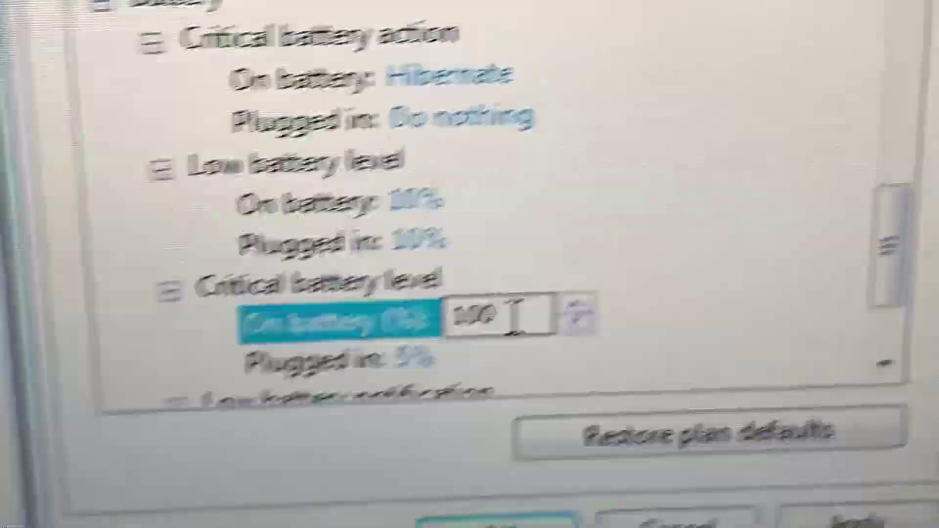
key(BackSpace)
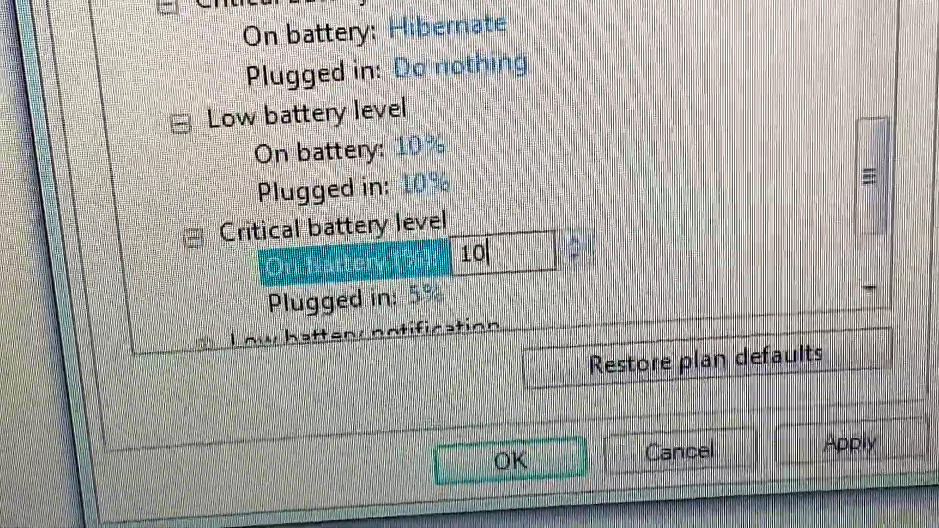
key(BackSpace)
key(BackSpace)
text(2)
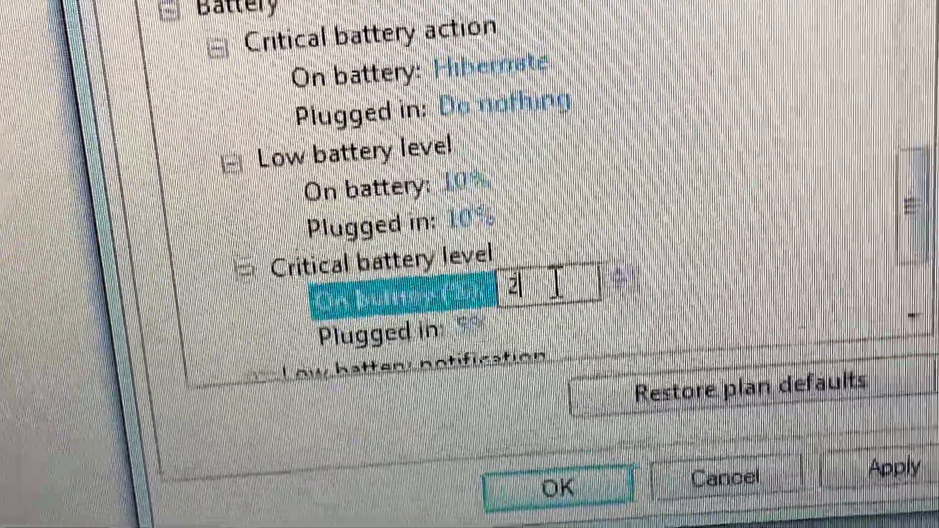